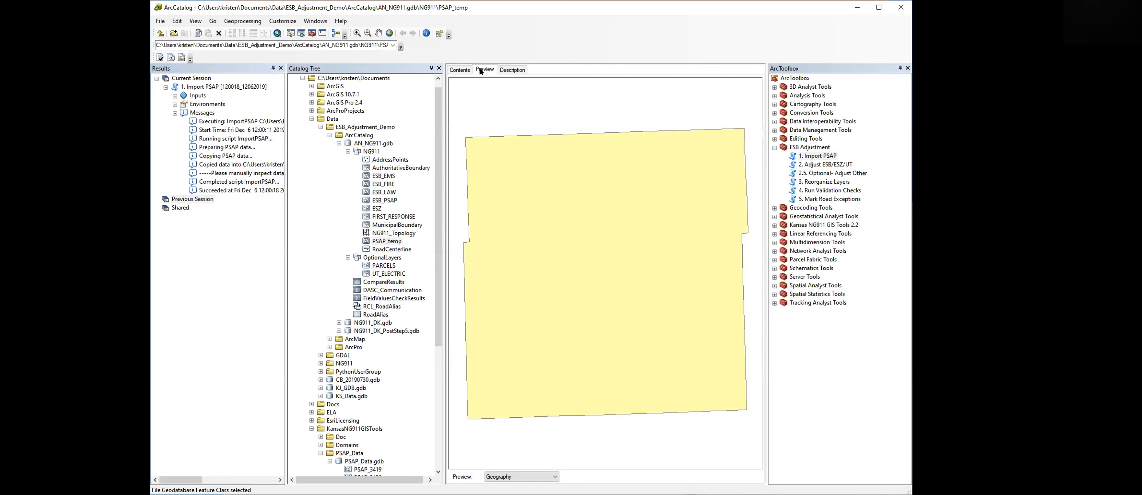
- Run the Adjust ESB/ESZ/UT tool with AN_NG911.gdb as the NG911 geodatabase
left_click(349, 151)
left_click(348, 160)
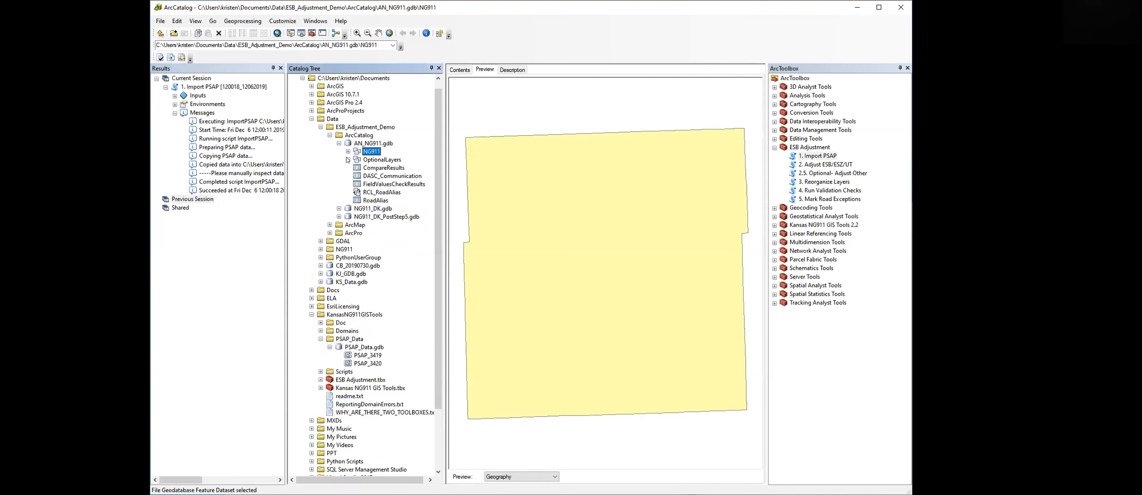
left_click(813, 165)
double_click(812, 165)
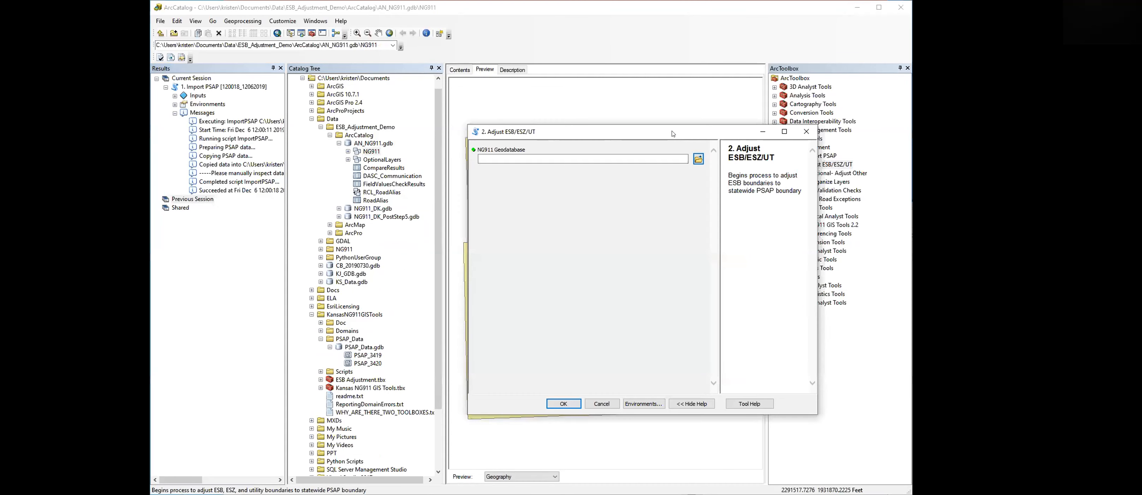
left_click_drag(361, 145, 493, 154)
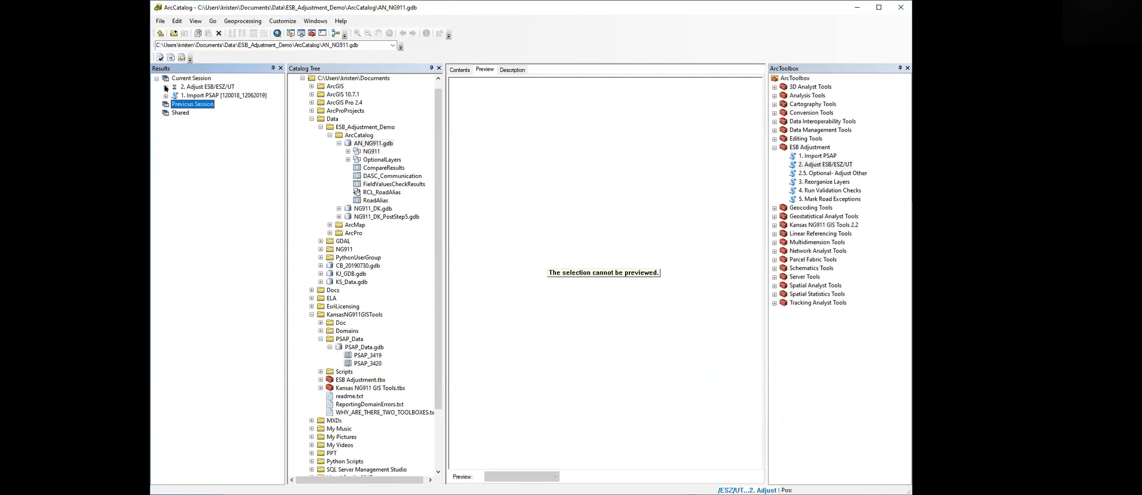
- Review the messages of the Adjust ESB/ESZ/UT result
left_click(166, 87)
left_click(175, 113)
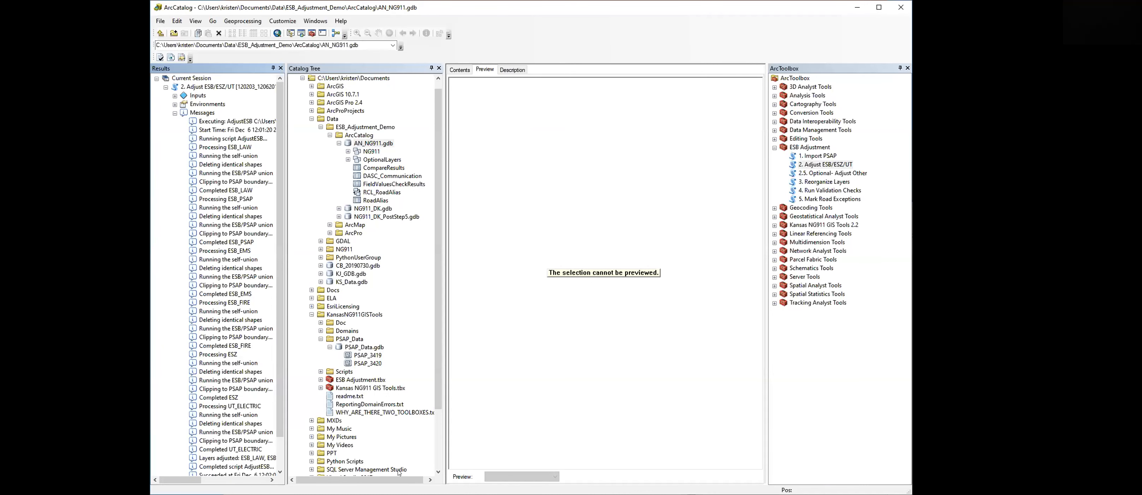
left_click(280, 449)
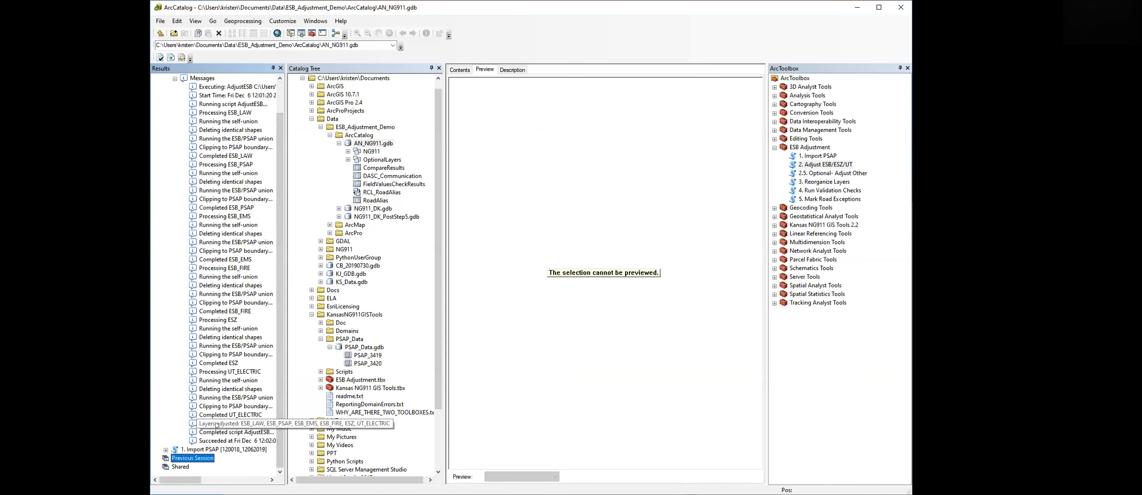
scroll(280, 191, "up", 2)
left_click(166, 88)
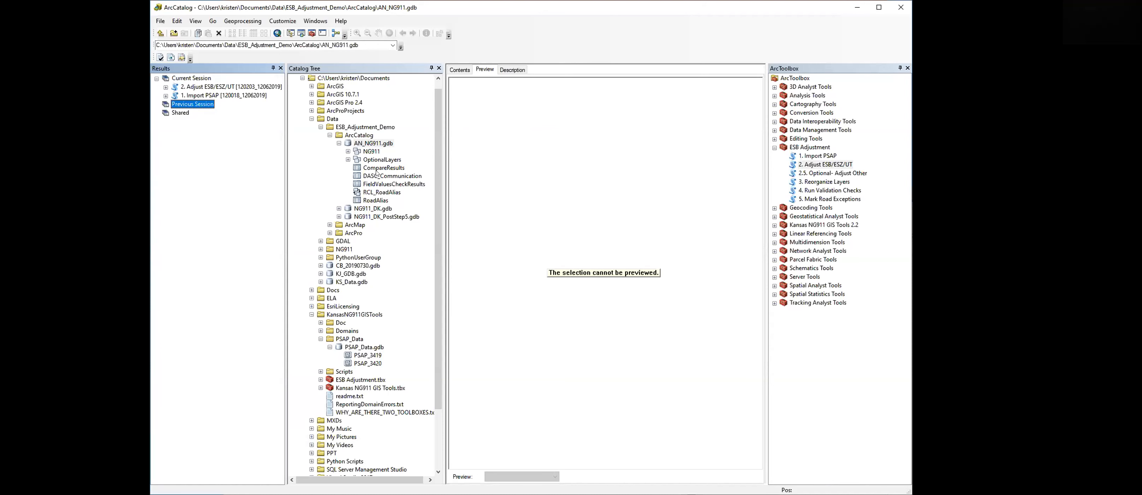
- Refresh the OptionalLayers and NG911 datasets and expand them to inspect the new adjusted layers
left_click(348, 159)
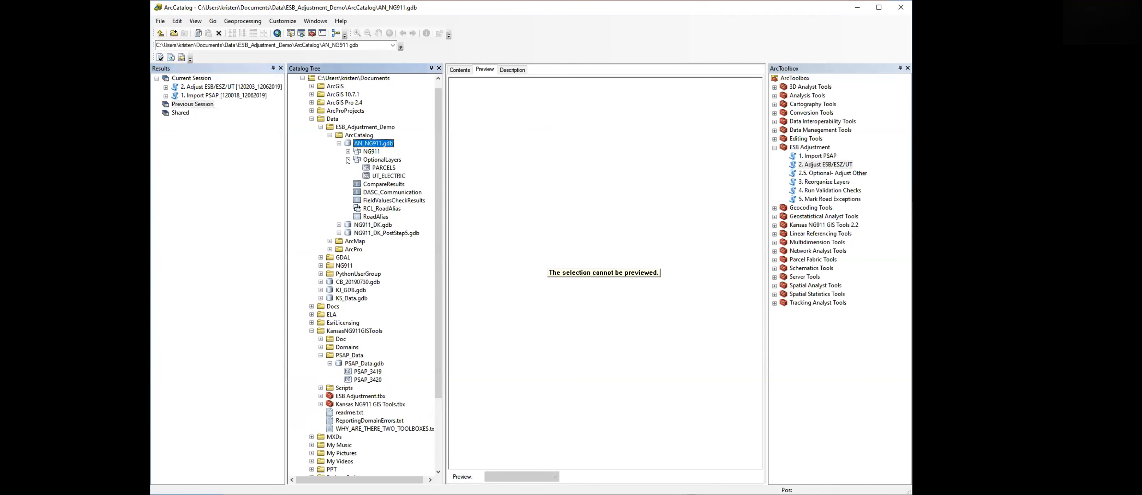
left_click(375, 161)
right_click(377, 160)
left_click(405, 201)
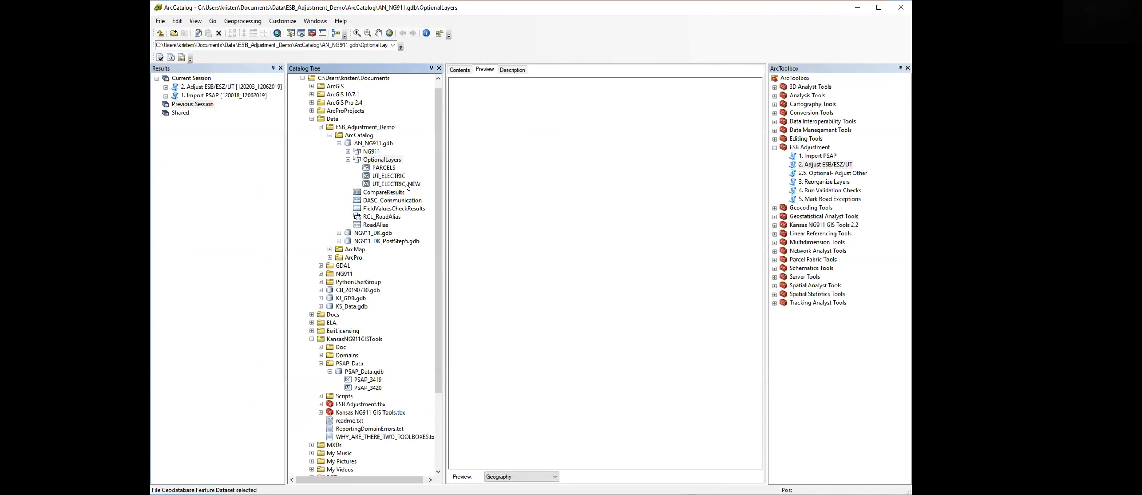
right_click(377, 152)
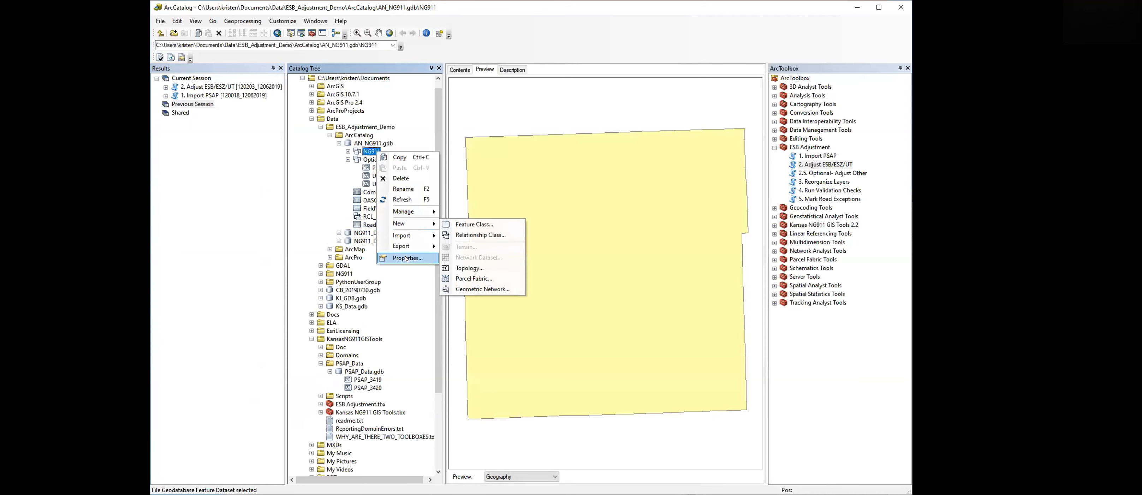
left_click(402, 199)
left_click(348, 152)
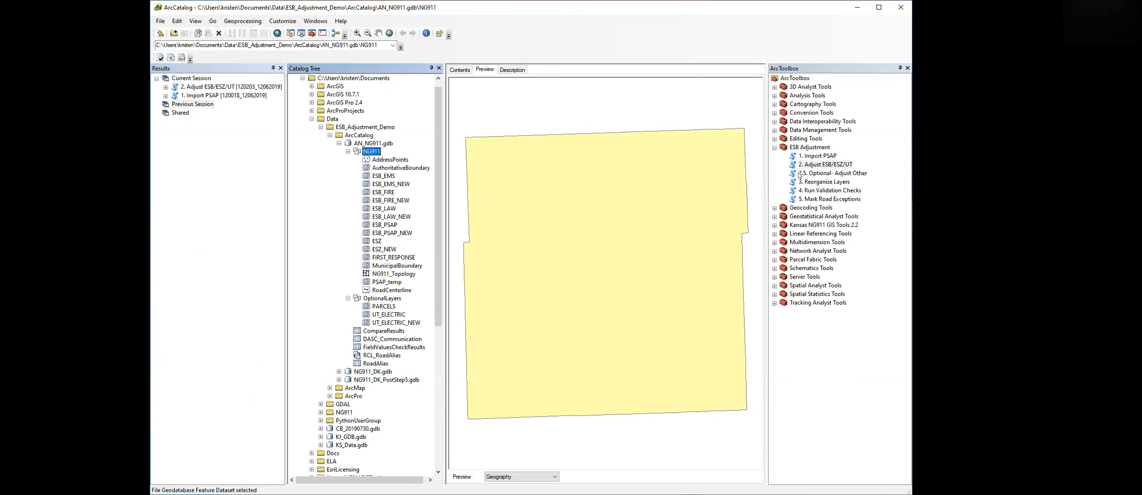
- Run the 2.5 Optional- Adjust Other tool on AN_NG911.gdb with the FIRST_RESPONSE layer
left_click(826, 177)
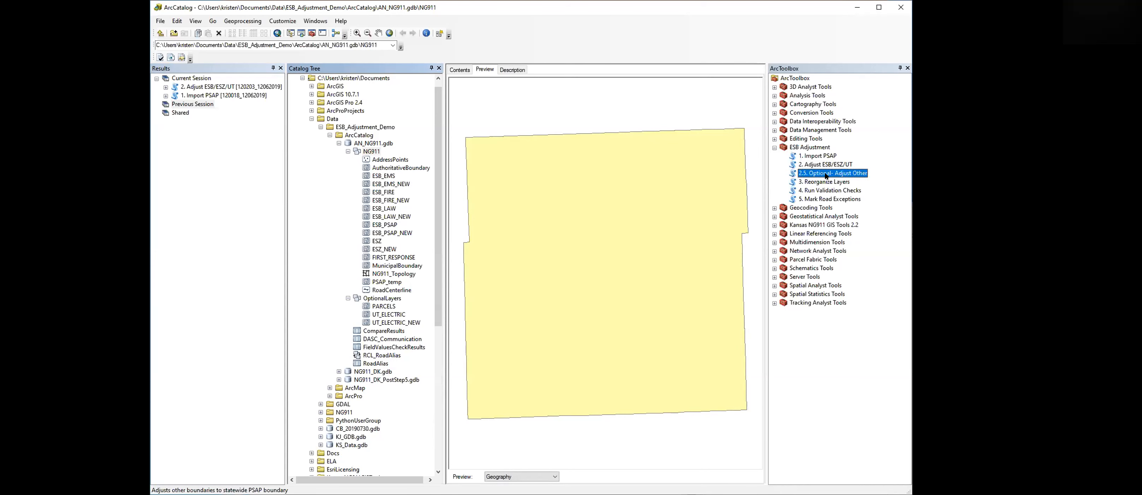
double_click(826, 176)
left_click_drag(367, 145, 472, 155)
left_click_drag(392, 259, 495, 230)
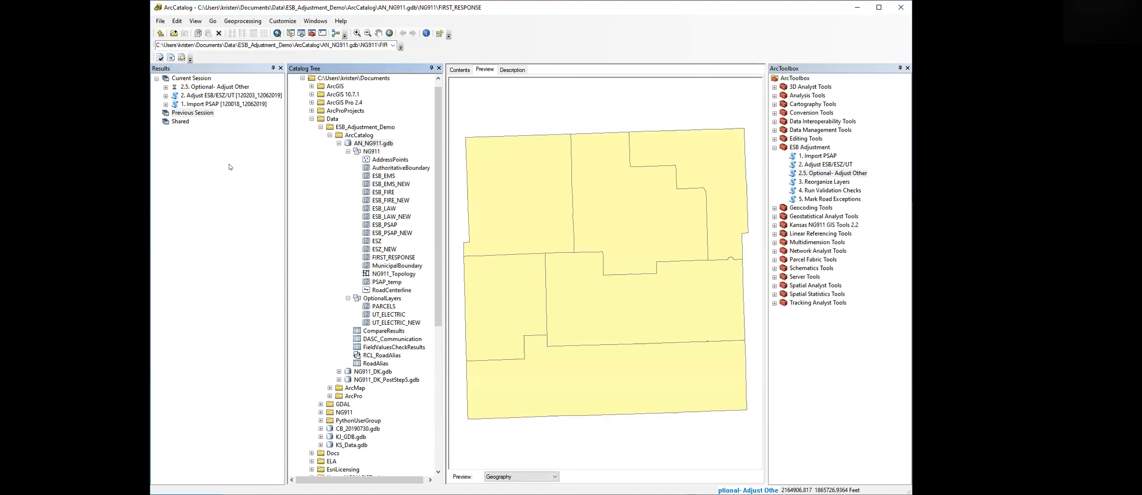
- Review the messages of the Adjust Other result
left_click(166, 87)
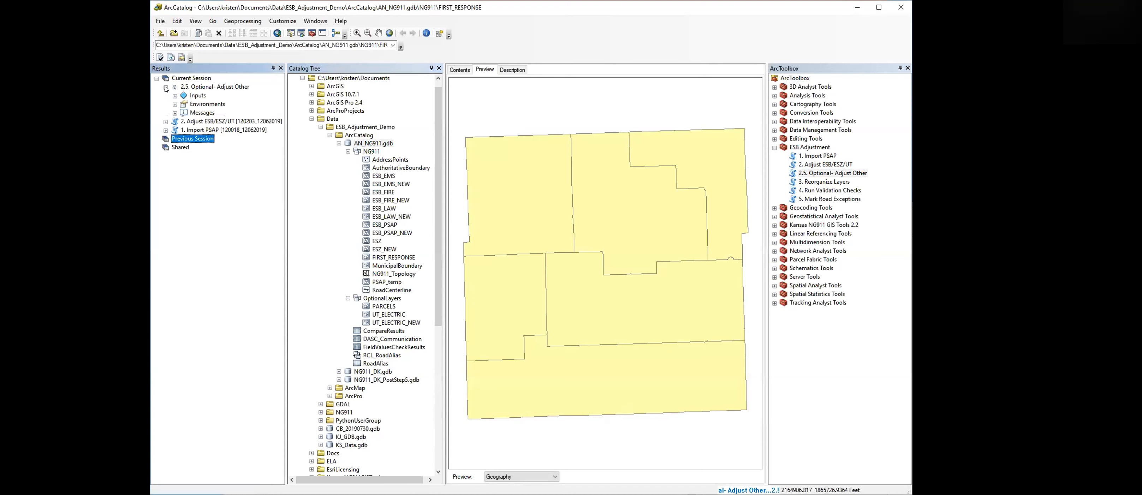
left_click(175, 113)
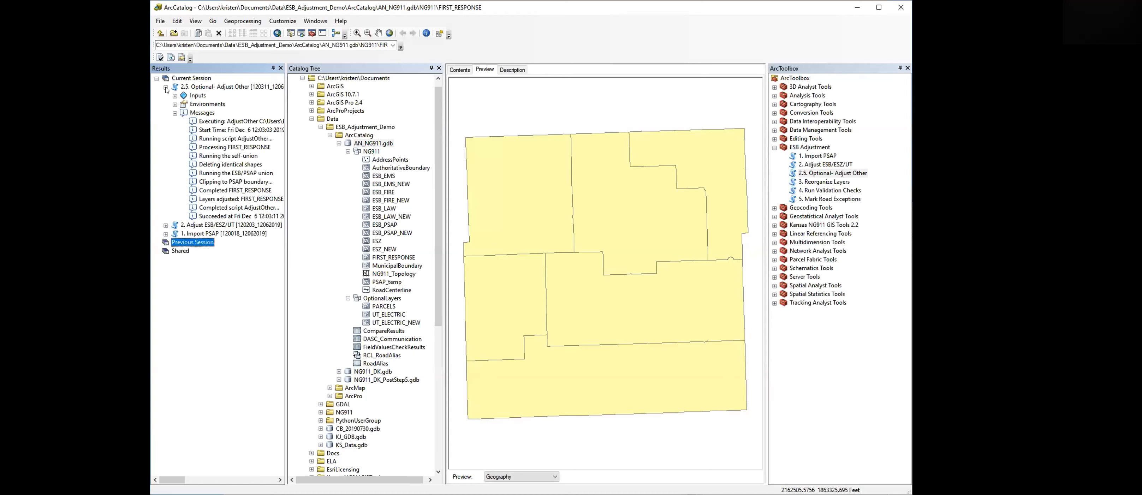
left_click(166, 86)
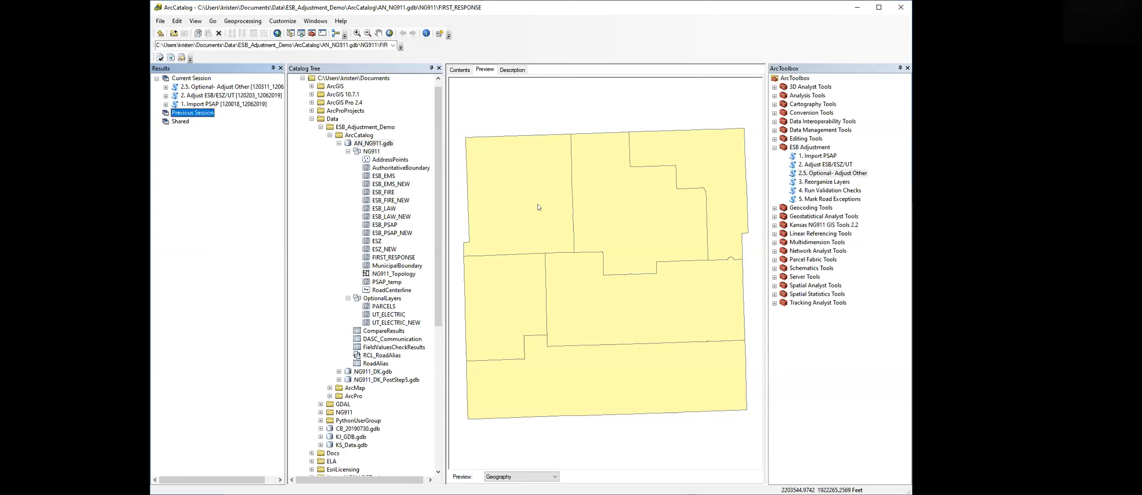
- Run the Reorganize Layers tool with AN_NG911.gdb as the NG911 geodatabase
left_click(348, 152)
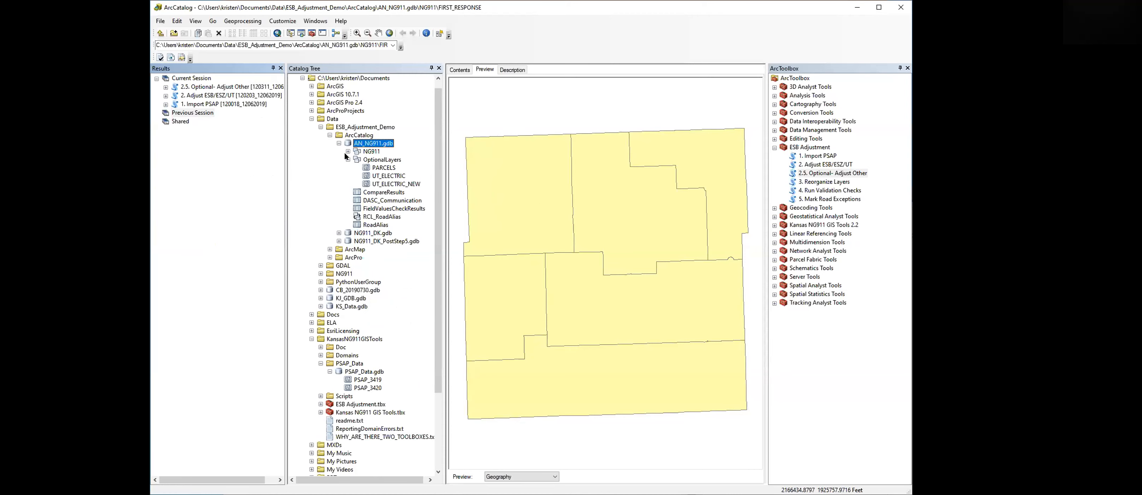
left_click(348, 159)
left_click(459, 69)
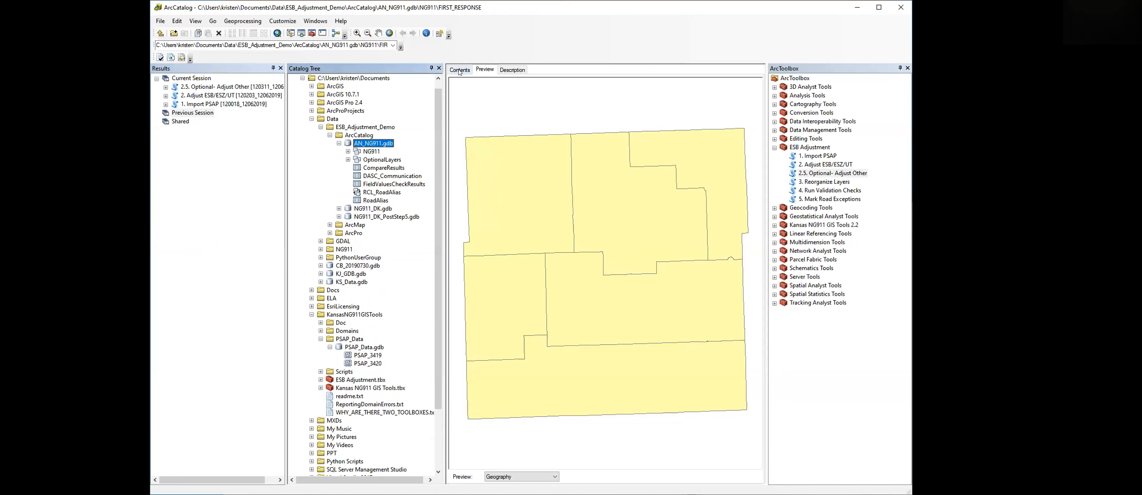
left_click(362, 136)
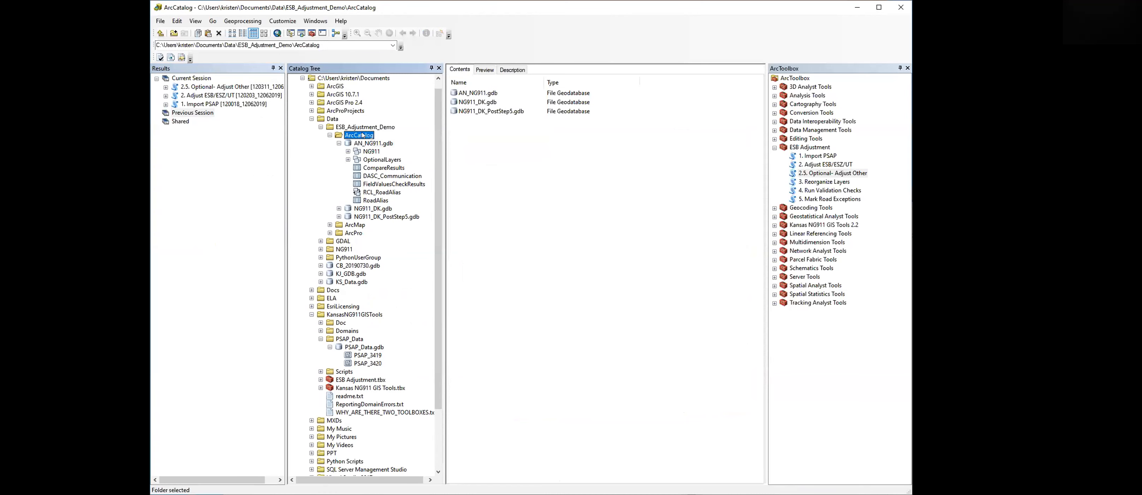
left_click(819, 182)
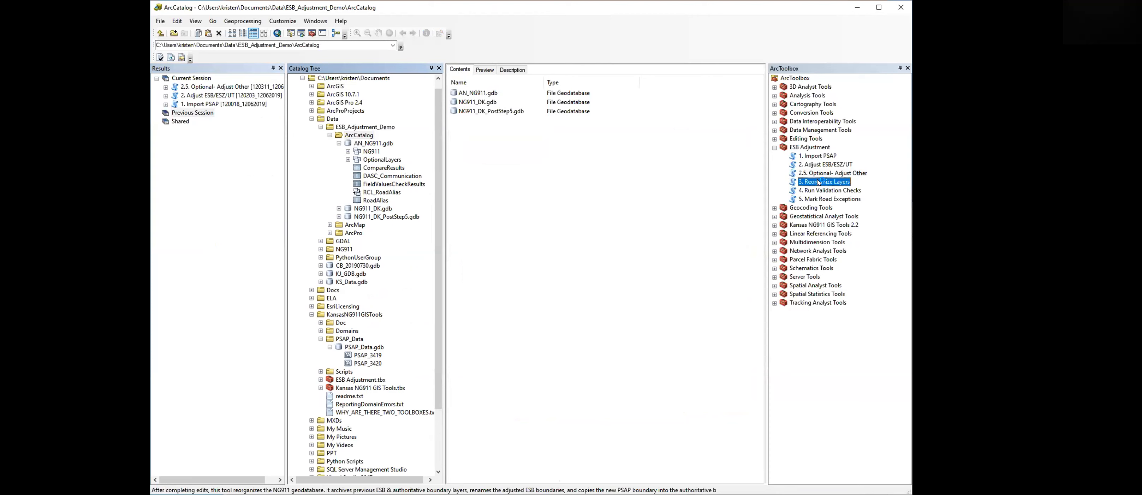
double_click(818, 182)
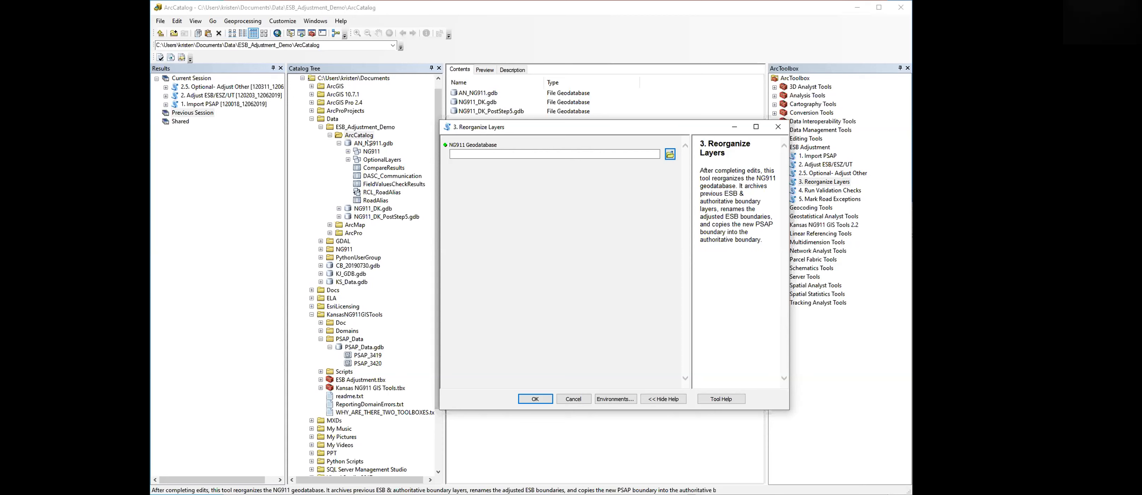
left_click_drag(369, 143, 477, 154)
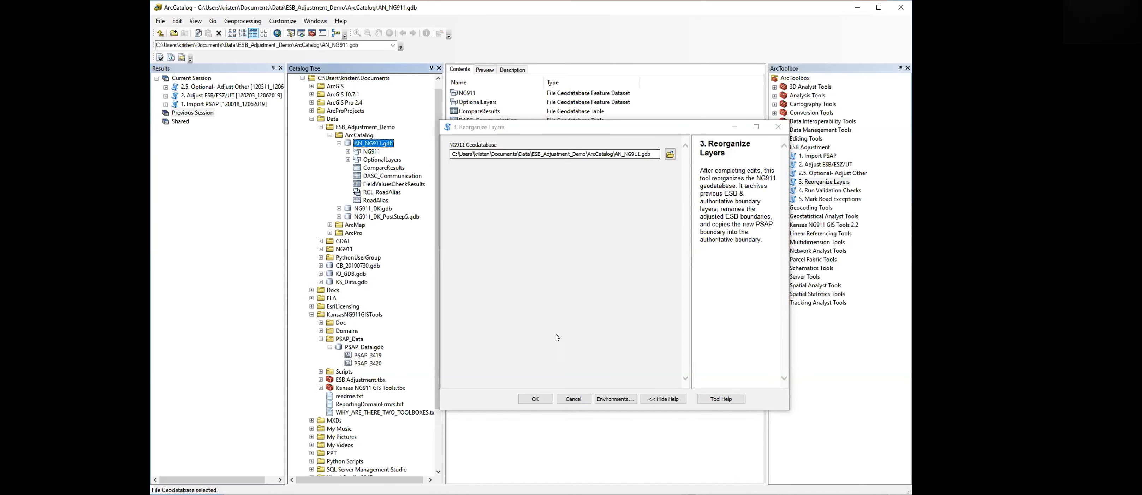
left_click(535, 398)
- Review the Reorganize Layers messages and refresh AN_NG911.gdb to inspect the NG911 and NG911_local datasets
left_click(166, 87)
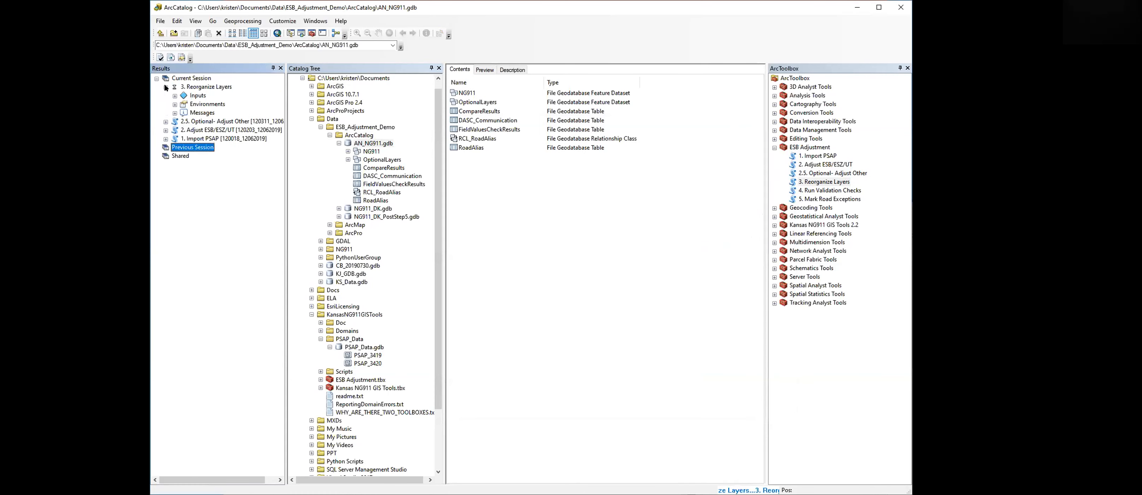
left_click(175, 112)
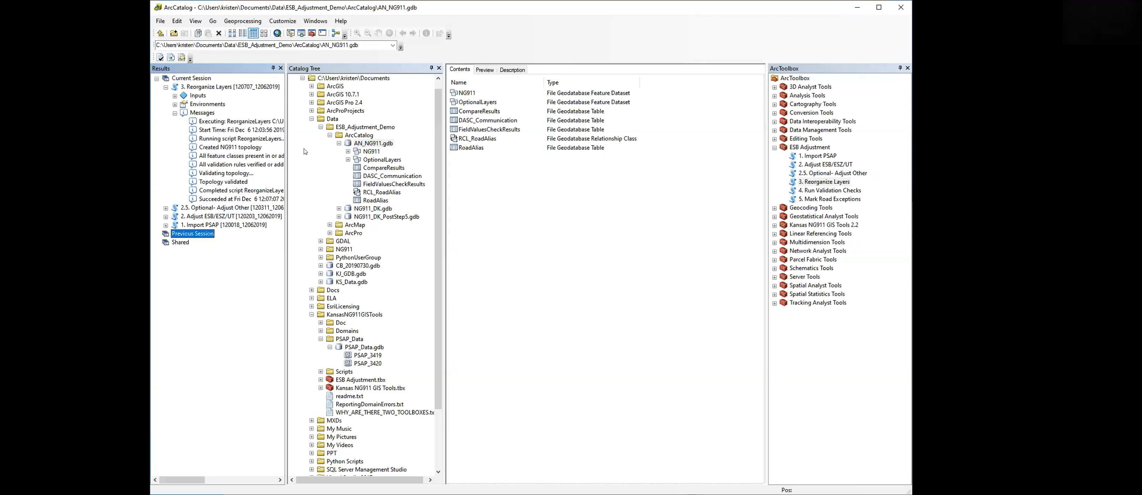
right_click(375, 144)
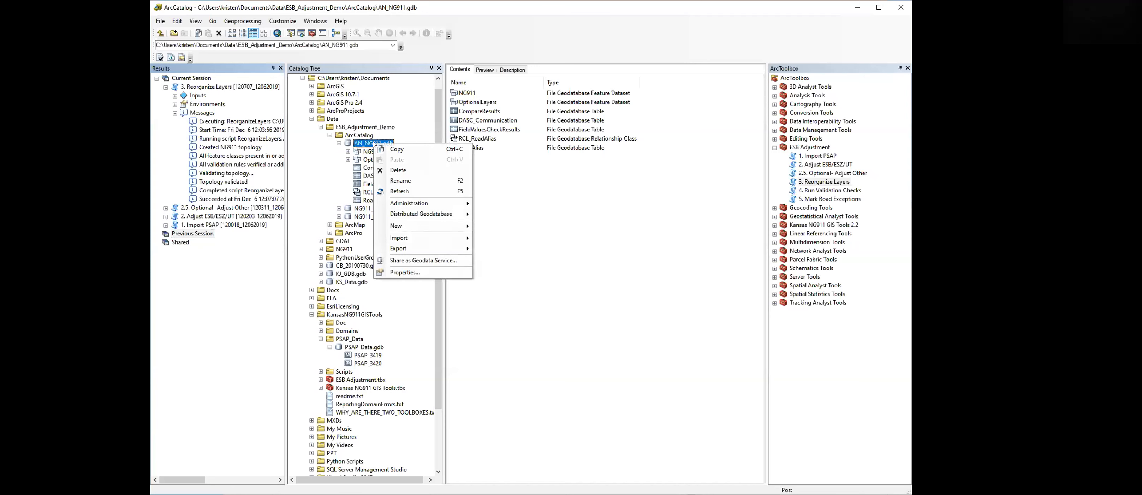
left_click(413, 191)
left_click(347, 160)
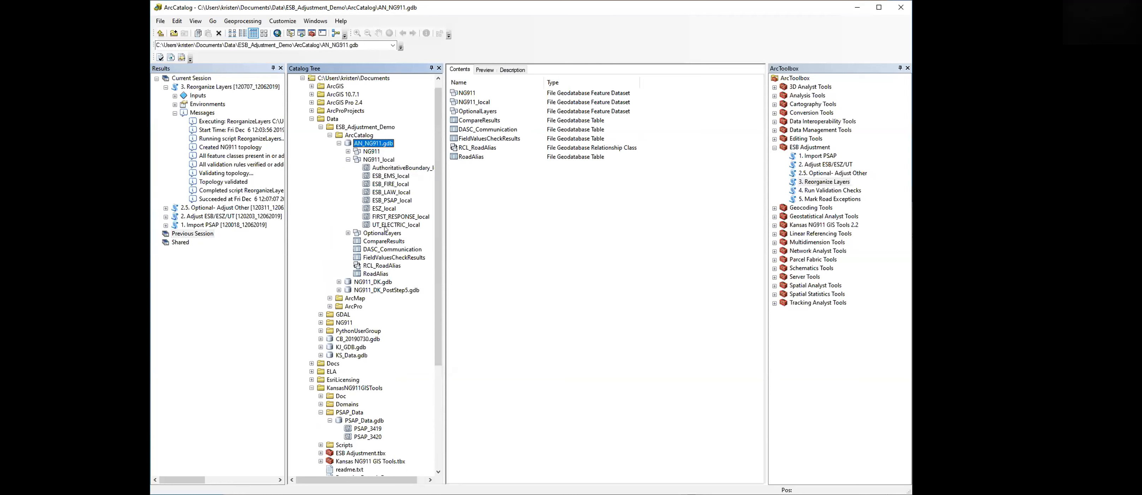
left_click(348, 160)
left_click(348, 151)
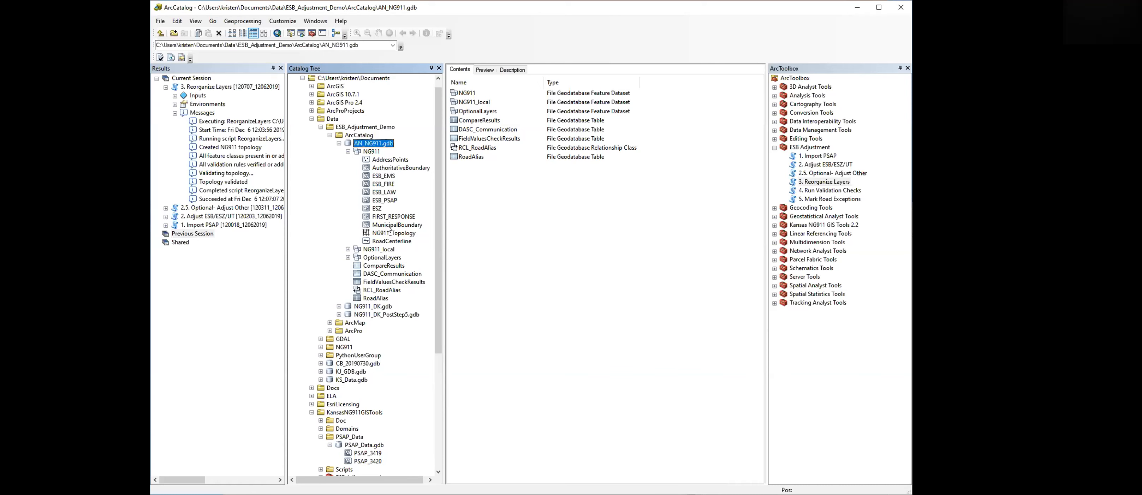
left_click(339, 143)
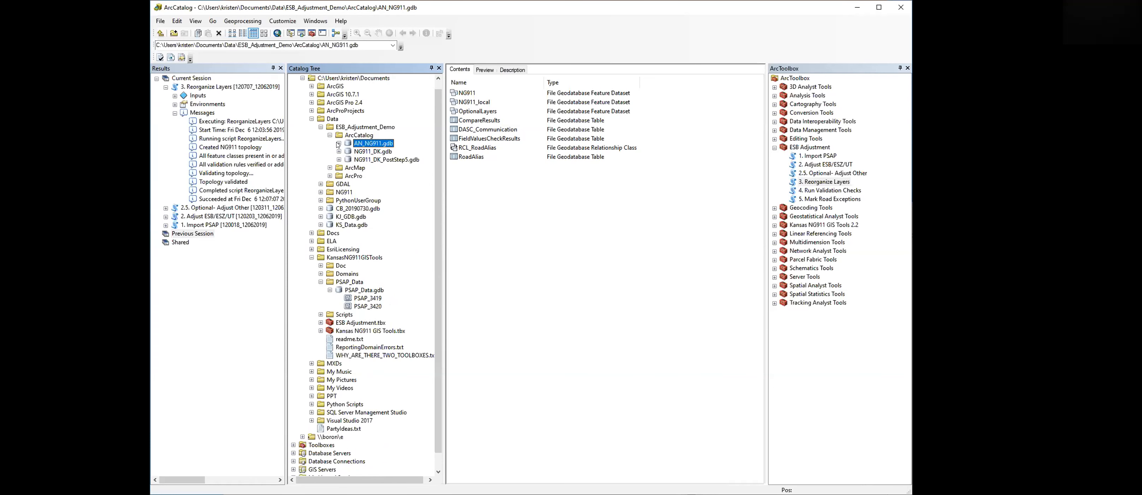
- Preview the FieldValuesCheckResults table in NG911_DK.gdb and scroll across its columns
left_click(814, 191)
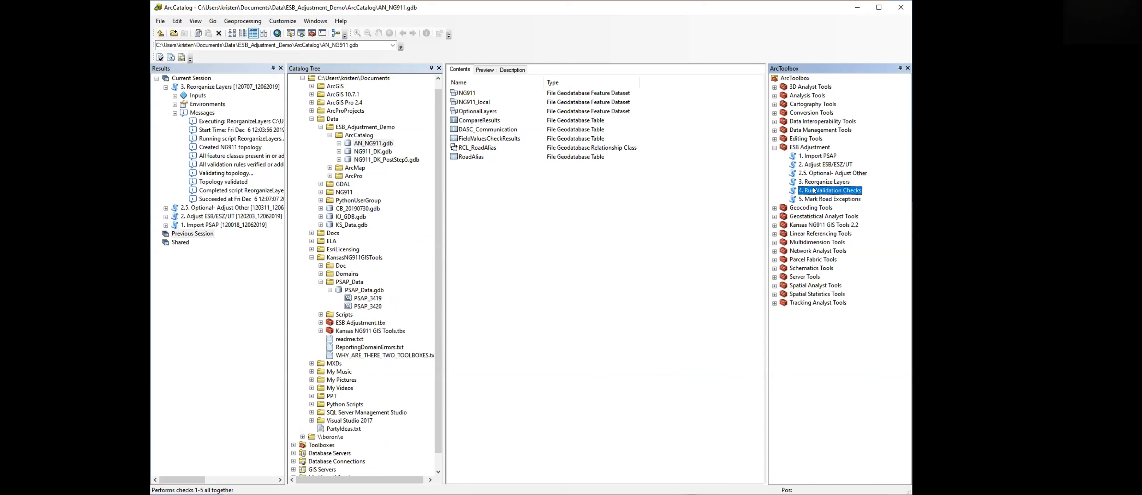
left_click(166, 88)
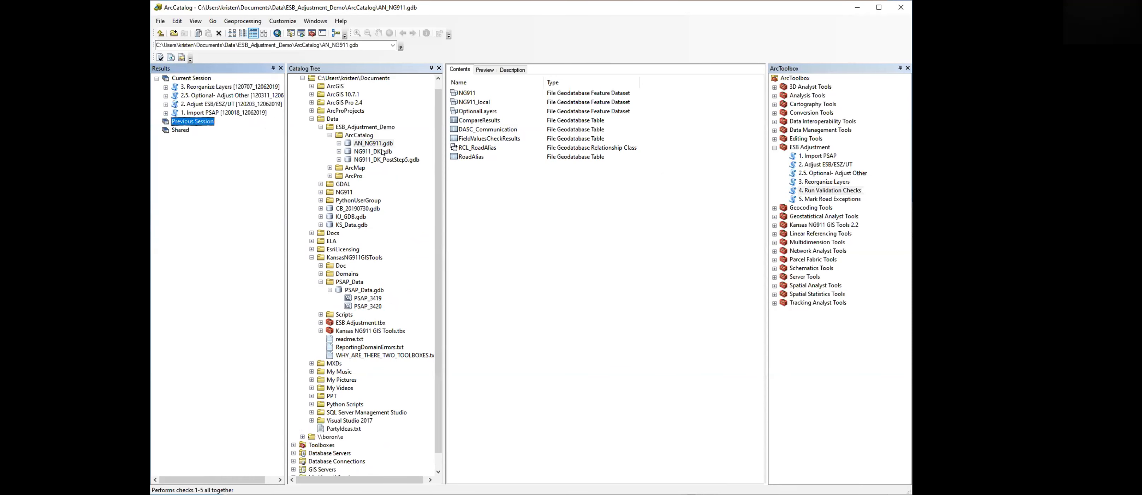
left_click(371, 152)
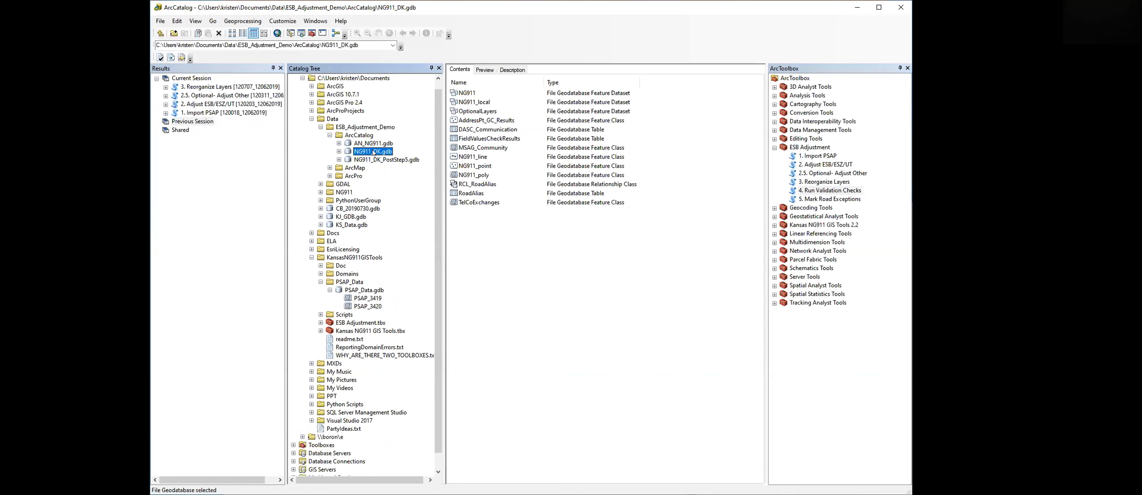
left_click(474, 138)
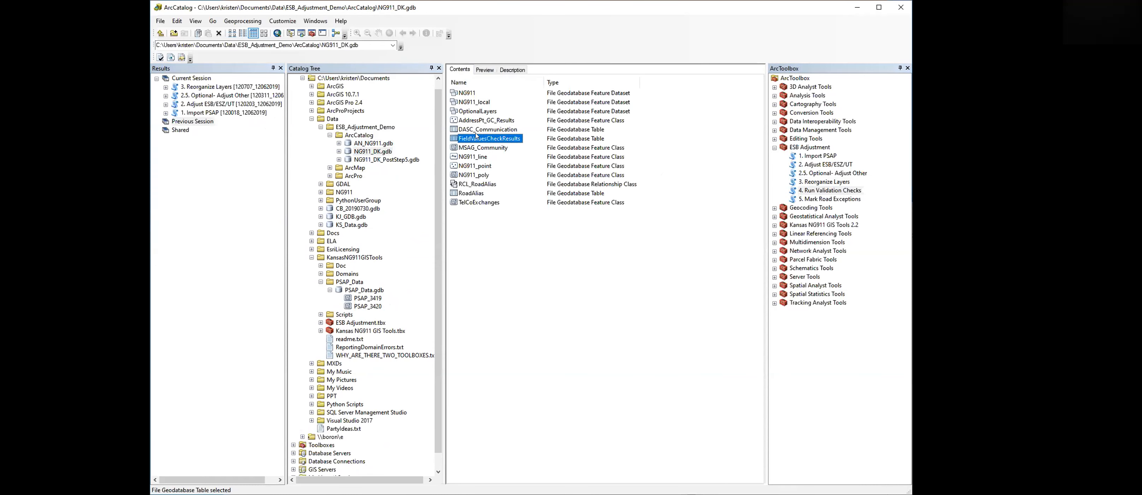
left_click(485, 70)
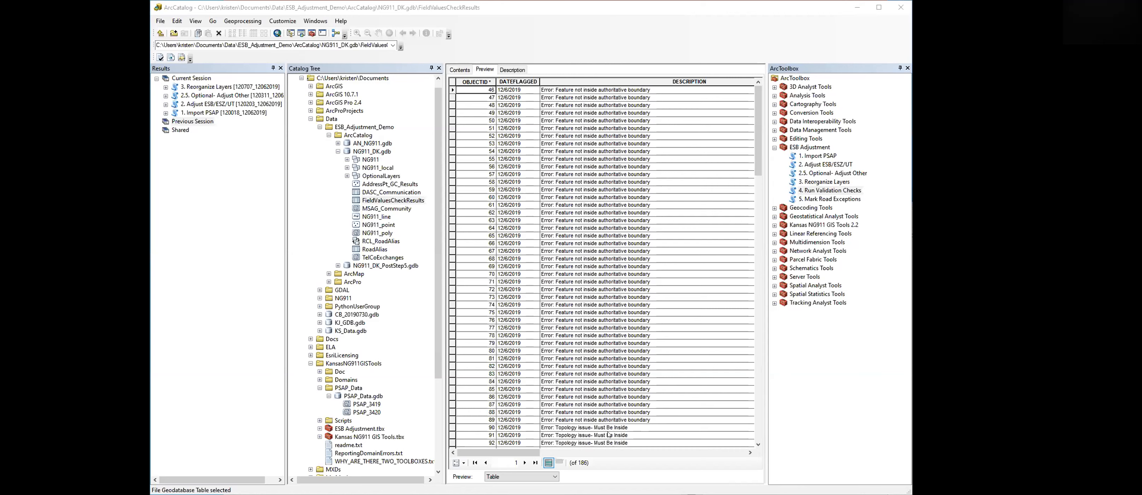
left_click(707, 453)
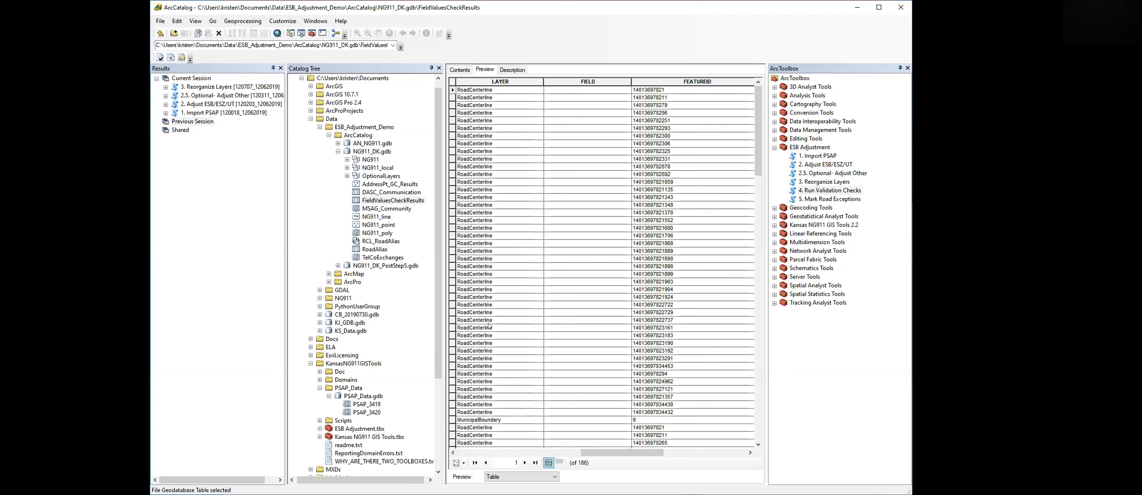
left_click_drag(599, 452, 473, 456)
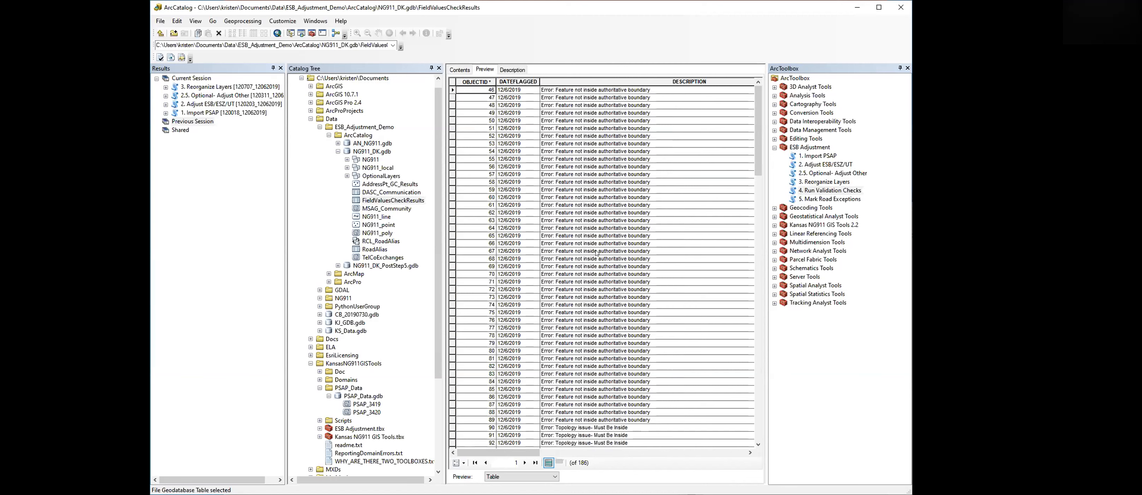
- Run the Mark Road Exceptions tool with NG911_DK.gdb as the NG911 geodatabase
left_click(816, 201)
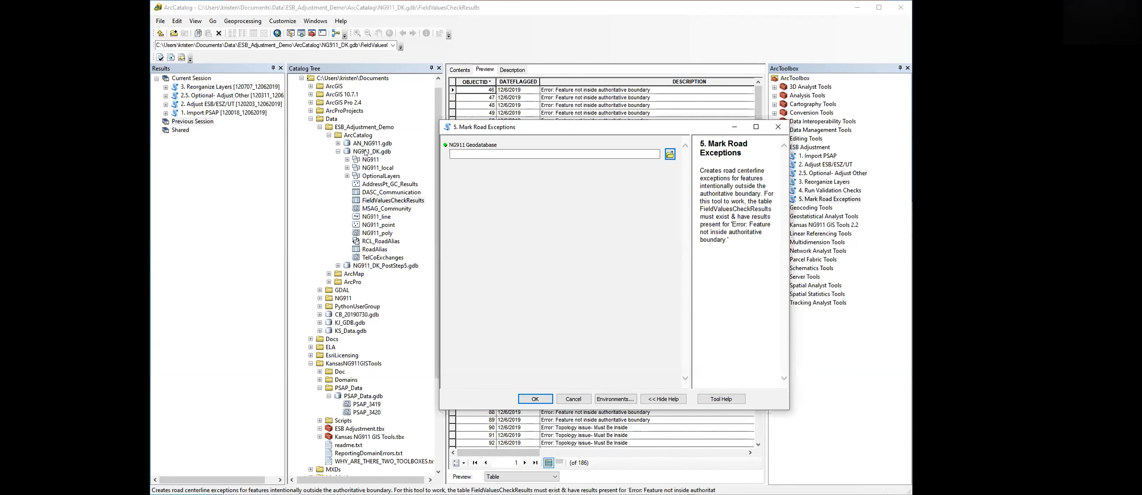
left_click_drag(366, 153, 471, 153)
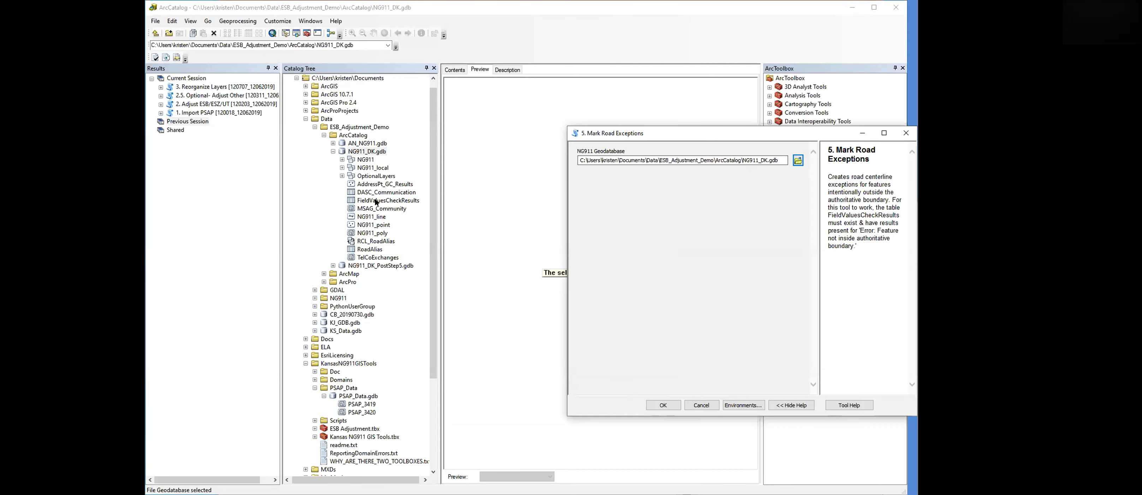
left_click(377, 201)
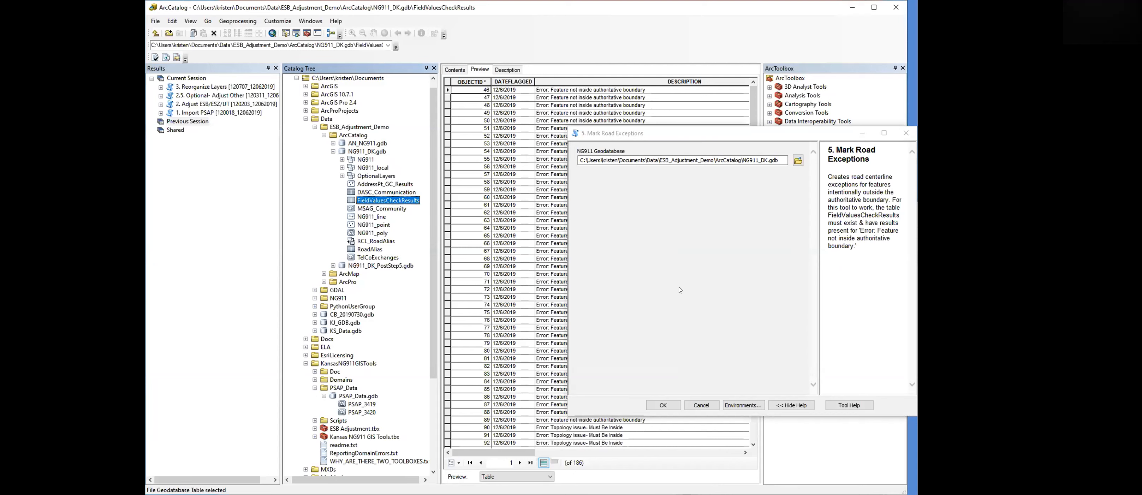
left_click(664, 405)
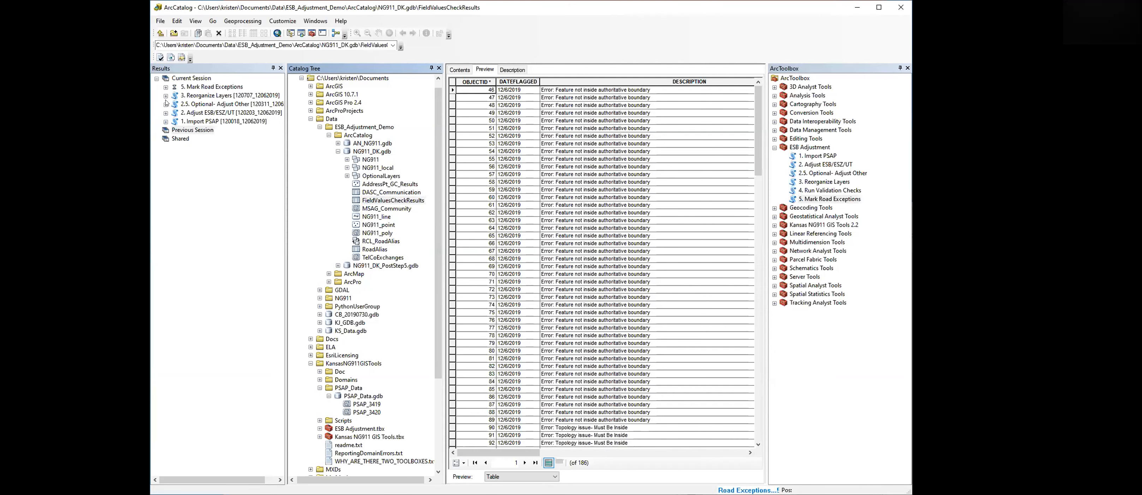
- Review the Mark Road Exceptions messages and open the FieldValuesCheckResults table in NG911_DK_PostStep5.gdb
left_click(171, 120)
left_click(175, 113)
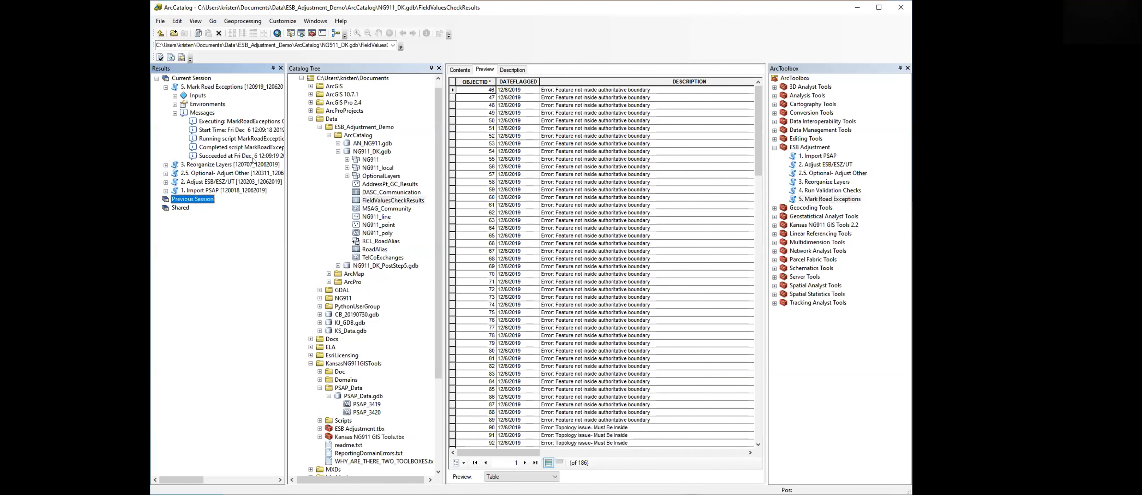
left_click(338, 151)
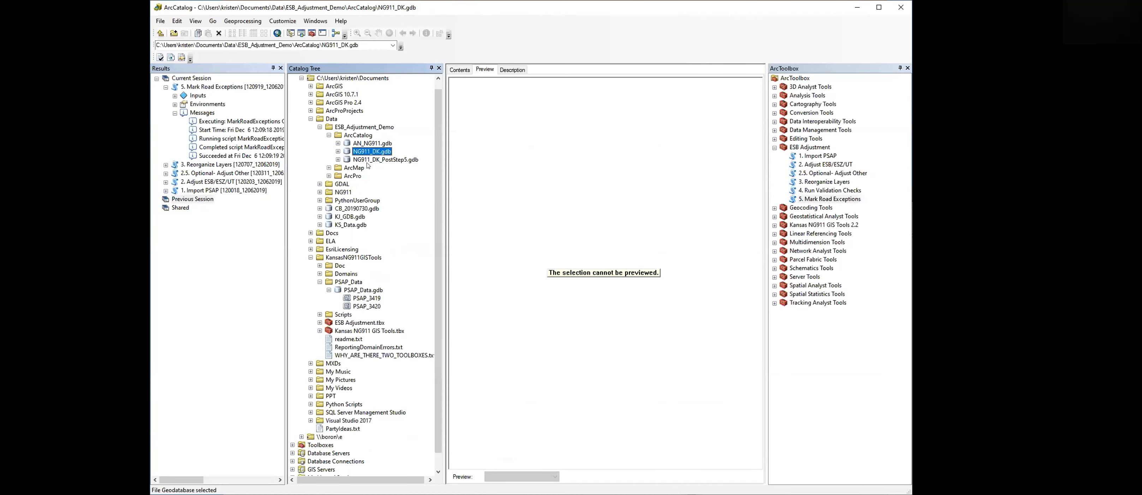
left_click(338, 159)
left_click(387, 207)
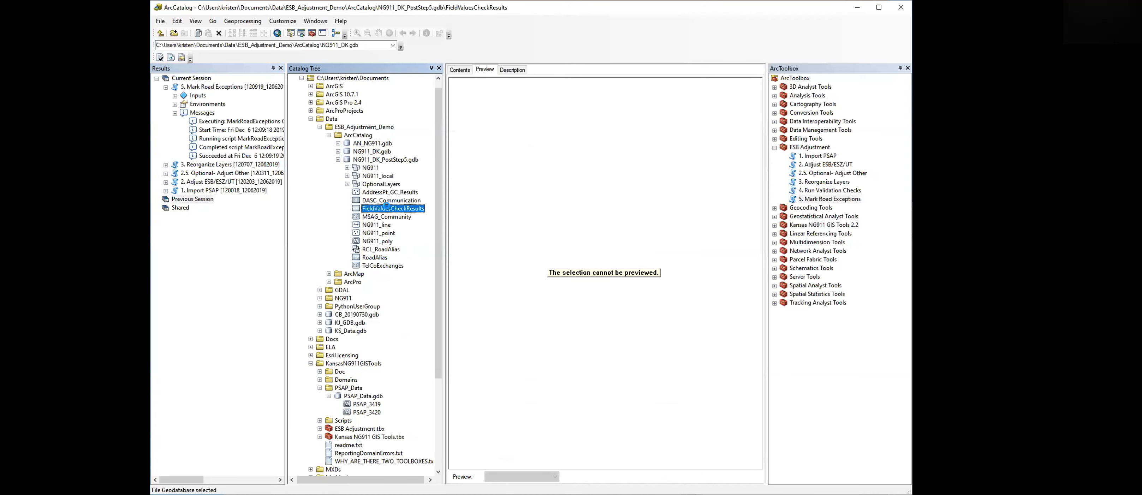